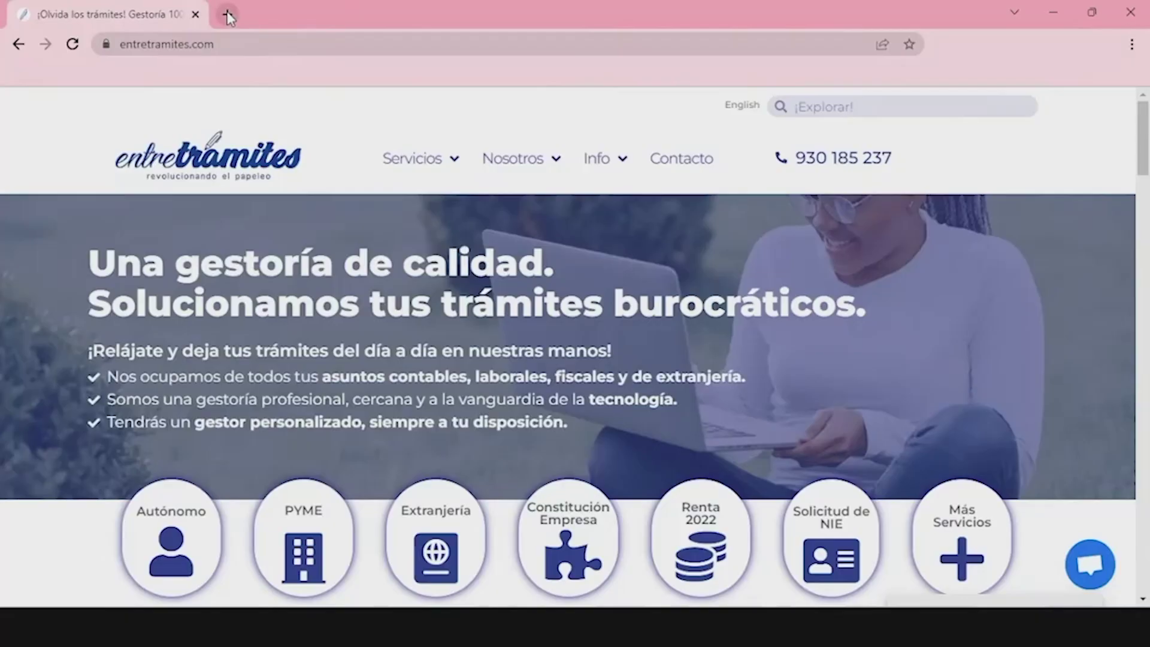
- Open the Agencia Tributaria website in a new full-screen browser tab
click(226, 12)
text(AG)
key(Return)
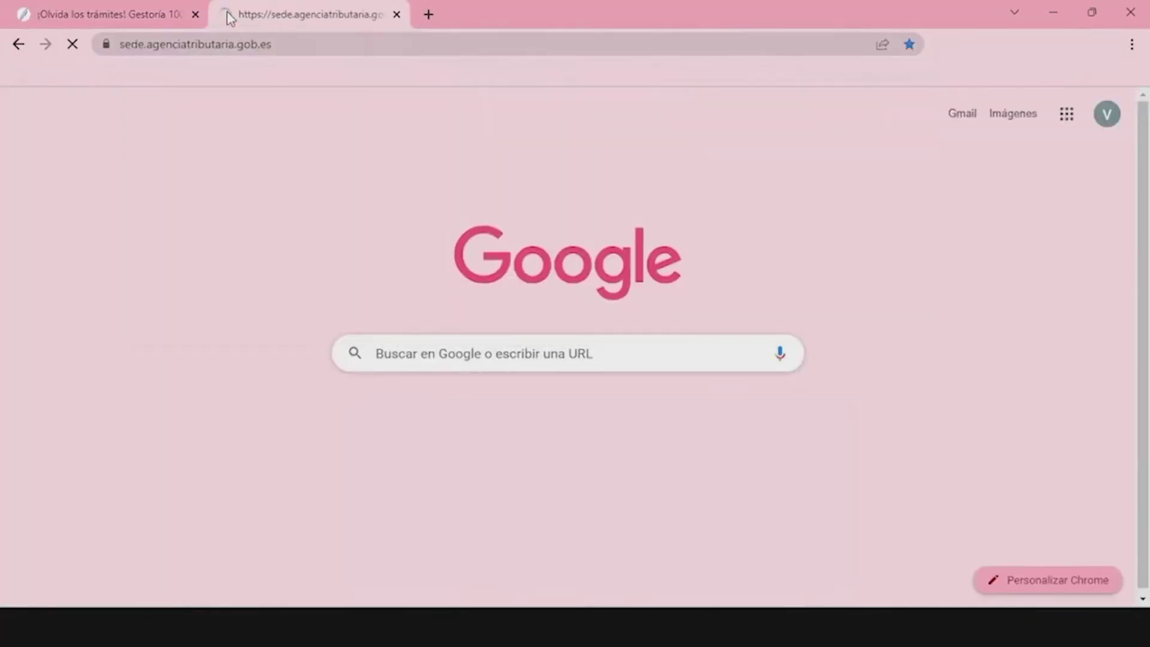
key(F11)
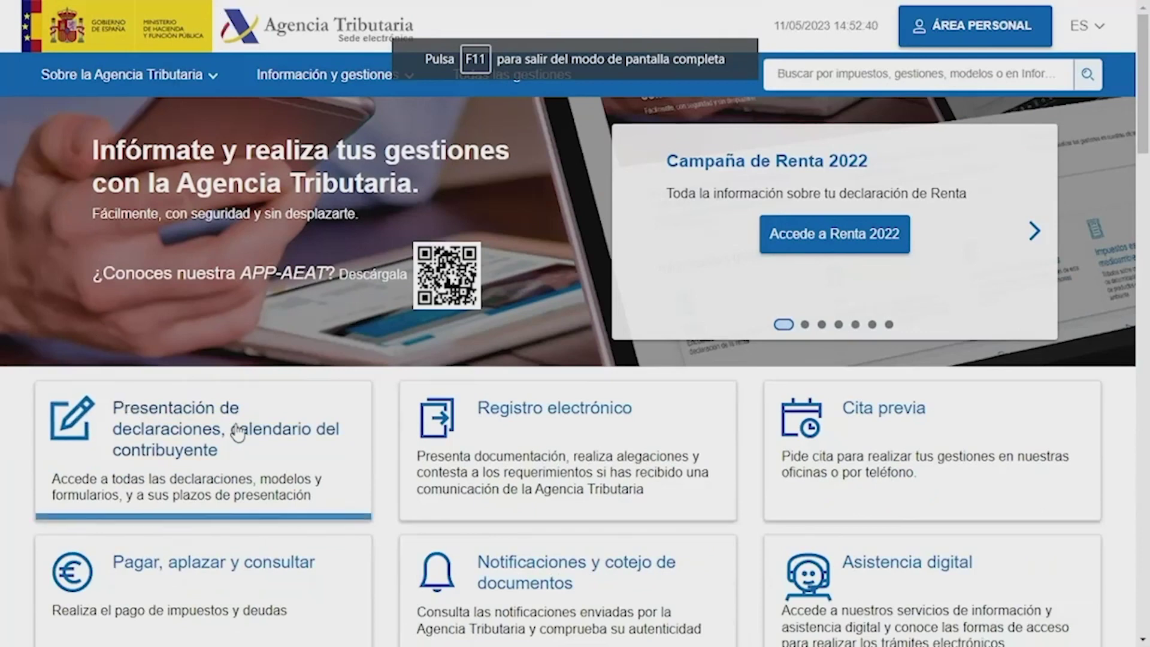
- Go to Presentación de declaraciones > Todas las declaraciones por modelo > Presentar y consultar declaraciones
click(180, 436)
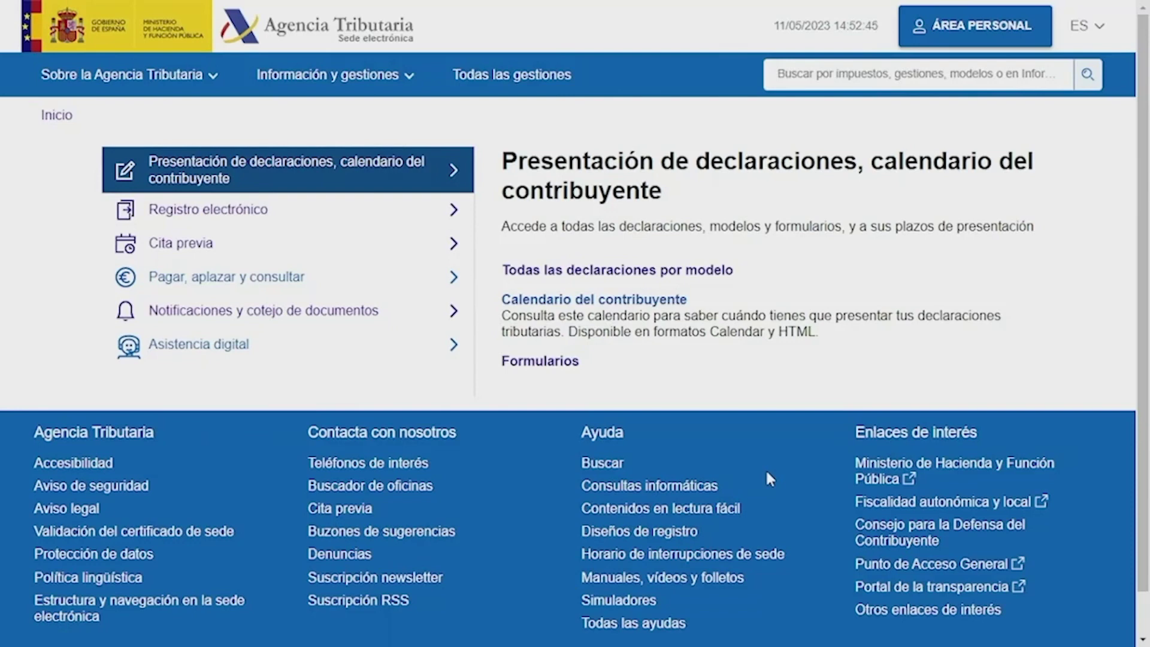
click(703, 271)
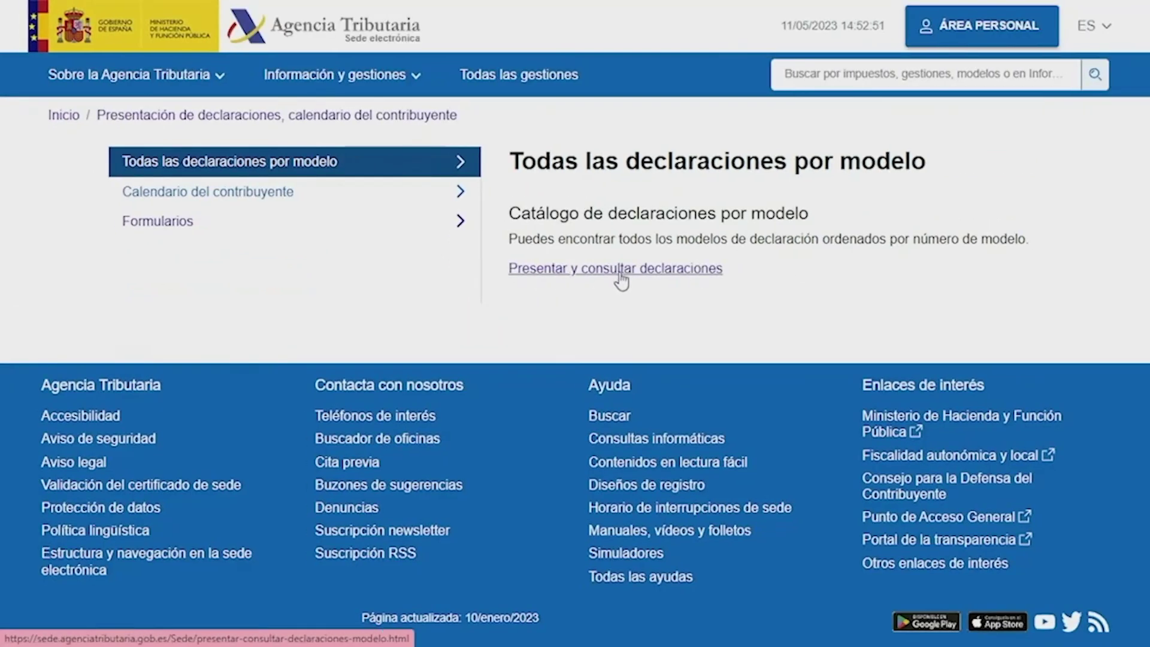
click(620, 269)
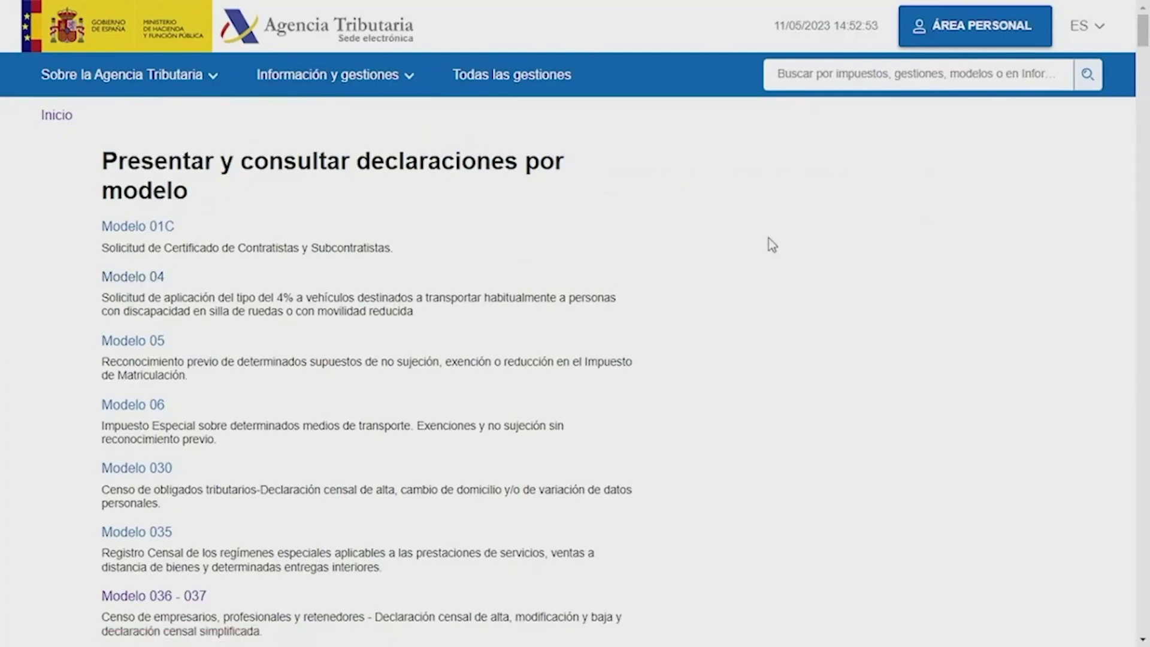
scroll(806, 329, down, 5)
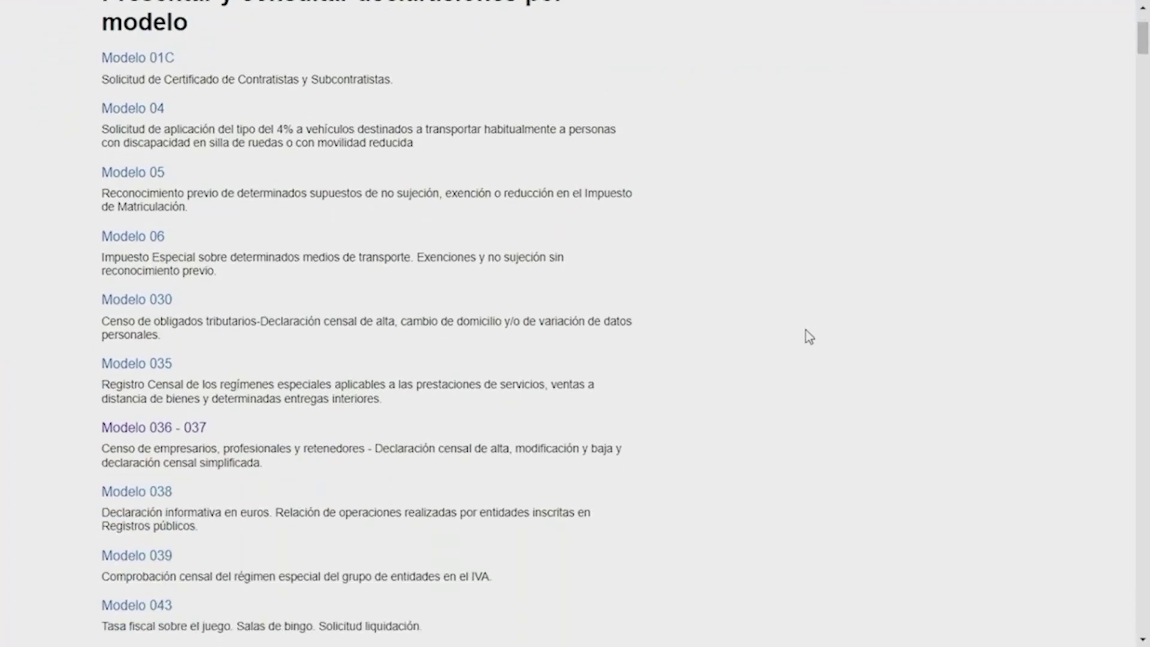
scroll(806, 337, down, 4)
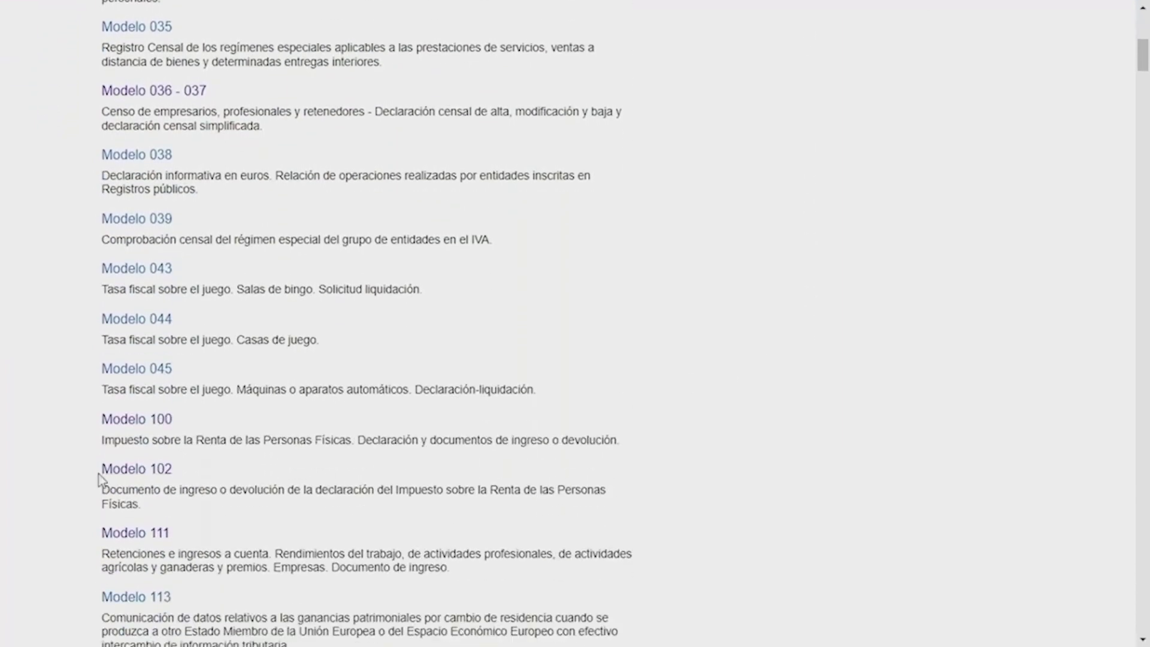
- Open the 'Modelo 102 - ejercicio 2021' PDF from the Modelo 102 download page
click(127, 475)
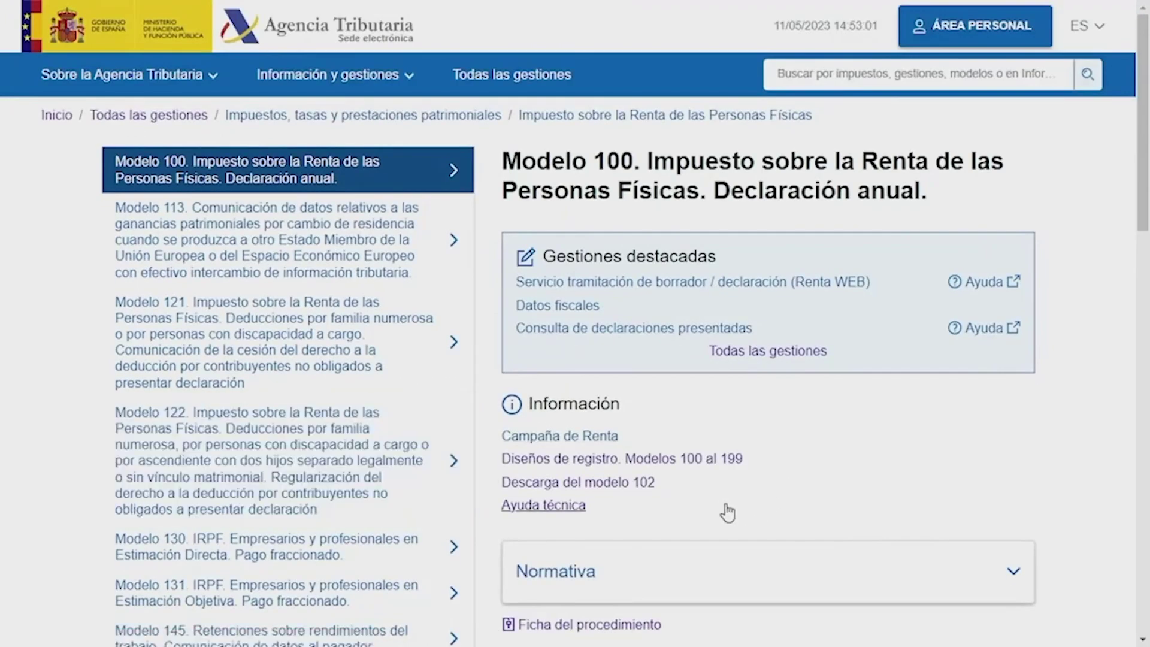
click(604, 490)
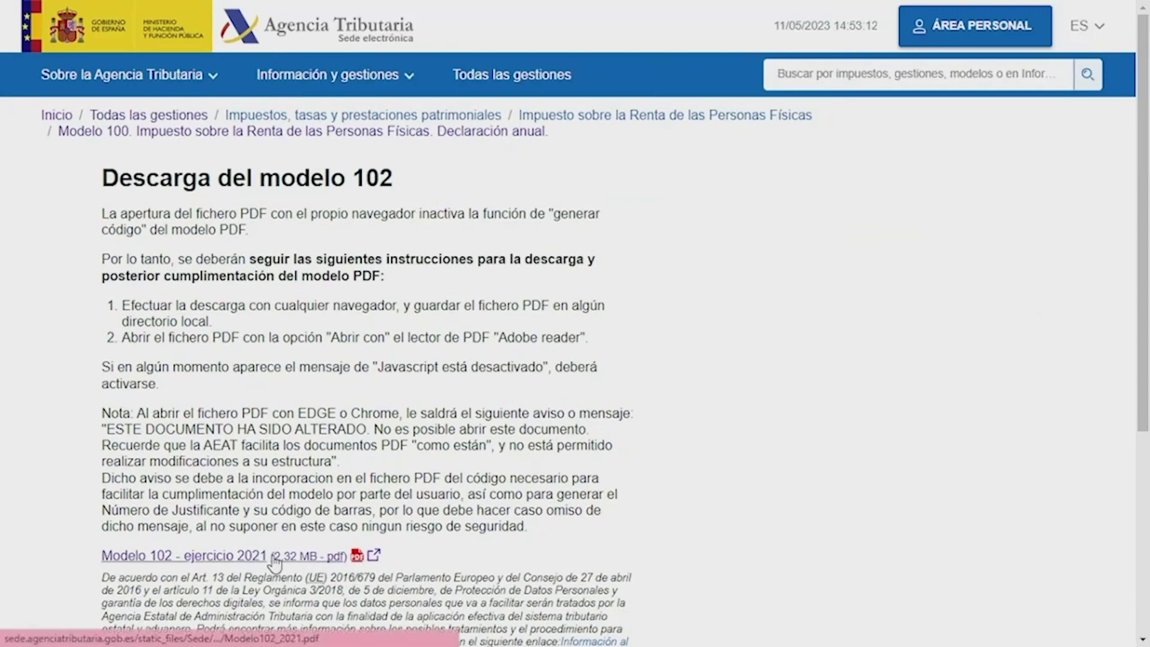
click(273, 557)
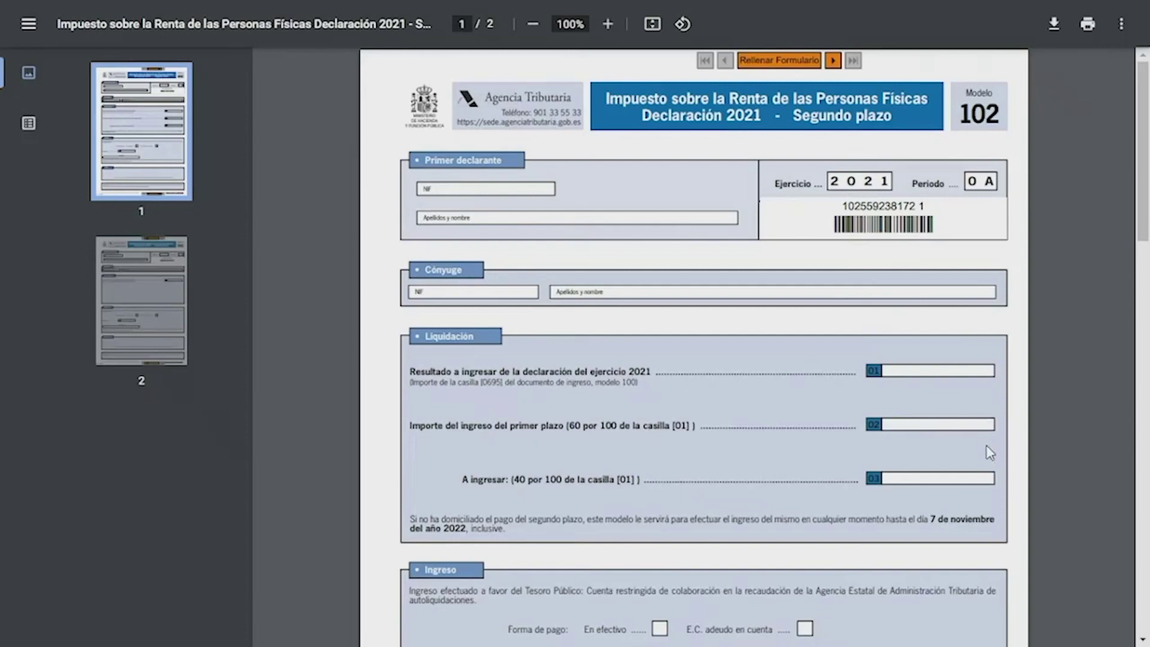
- Switch the PDF to Rellenar Formulario mode and check both page thumbnails
click(788, 61)
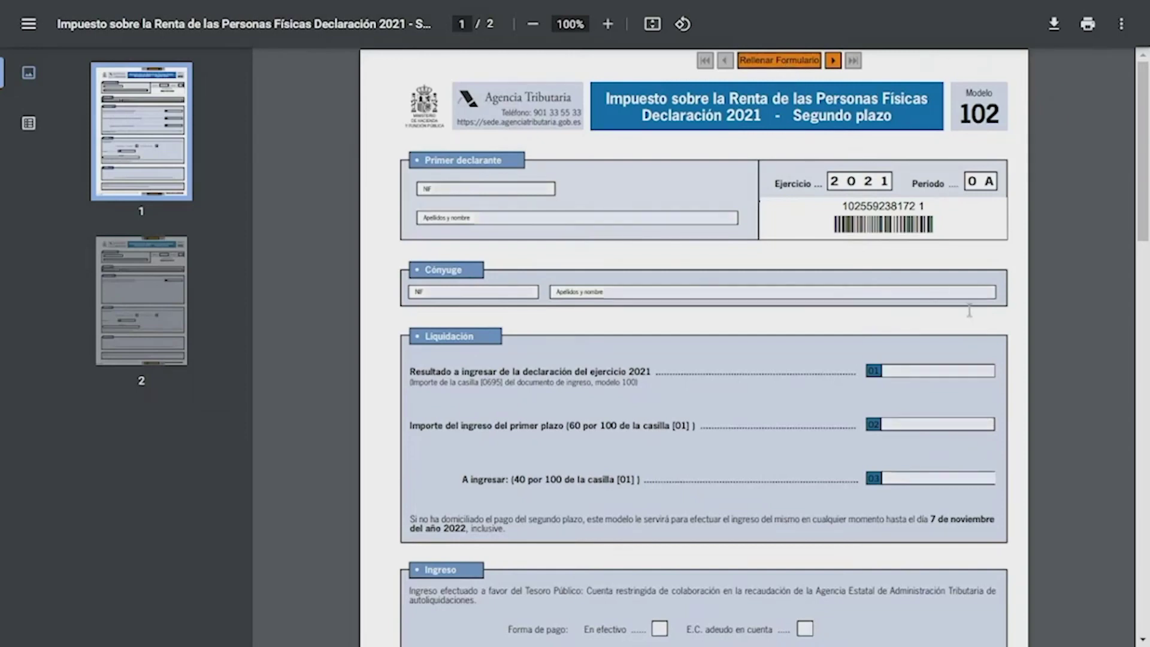
click(136, 273)
click(149, 153)
- Paste the first declarant's NIF and surname-and-name into Primer declarante
click(468, 189)
key(ctrl+v)
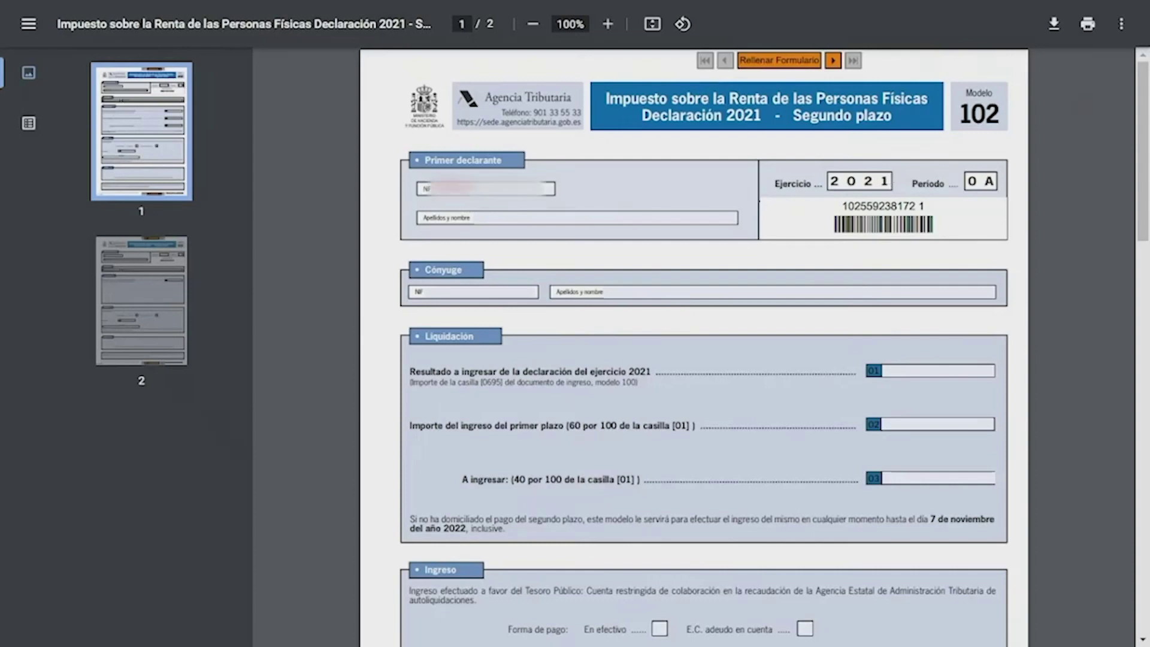
key(Tab)
key(ctrl+v)
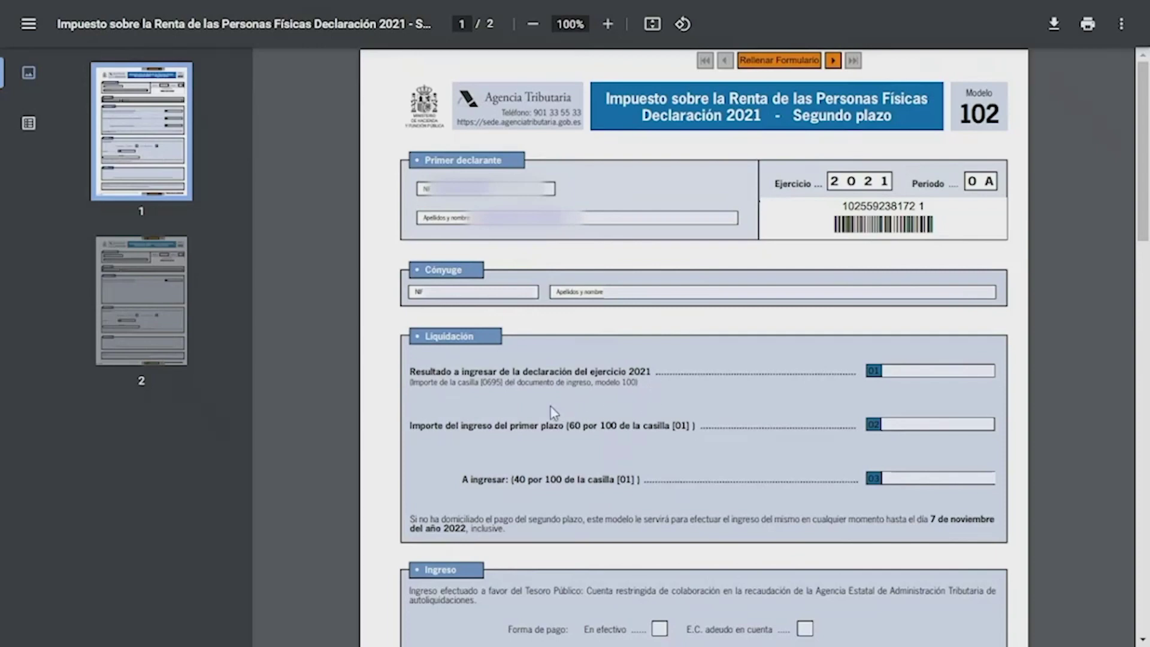
- Enter 1000 in box 01, 600 in box 02 and 400 in box 03
scroll(1108, 357, down, 1)
scroll(1108, 358, down, 1)
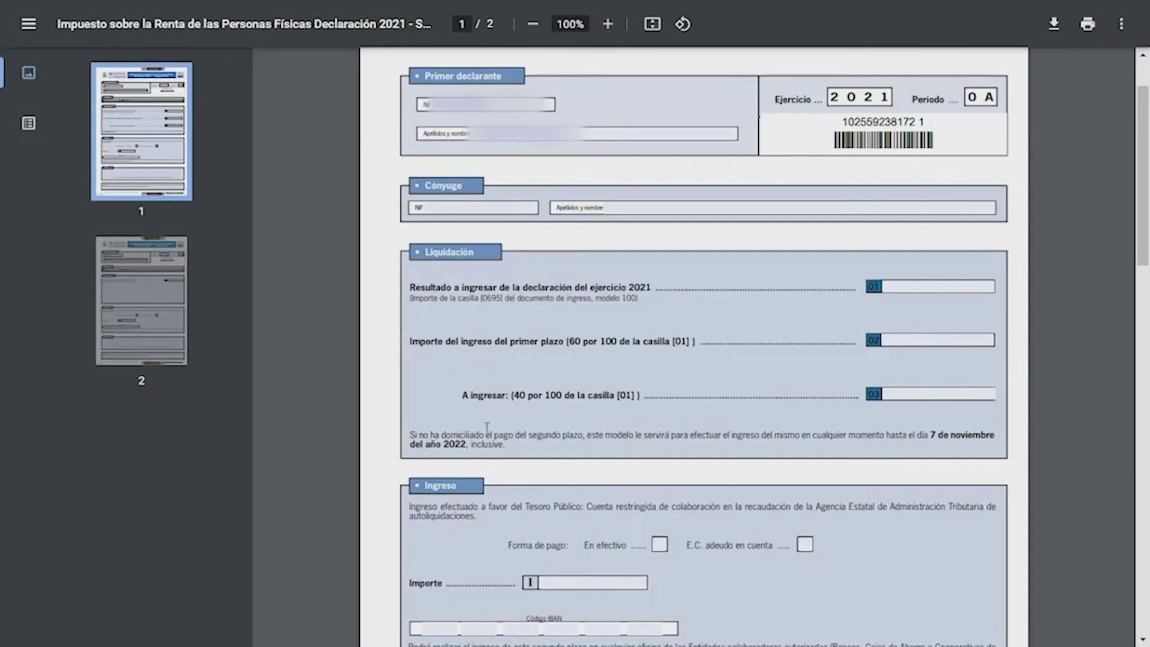
click(921, 288)
text(1000)
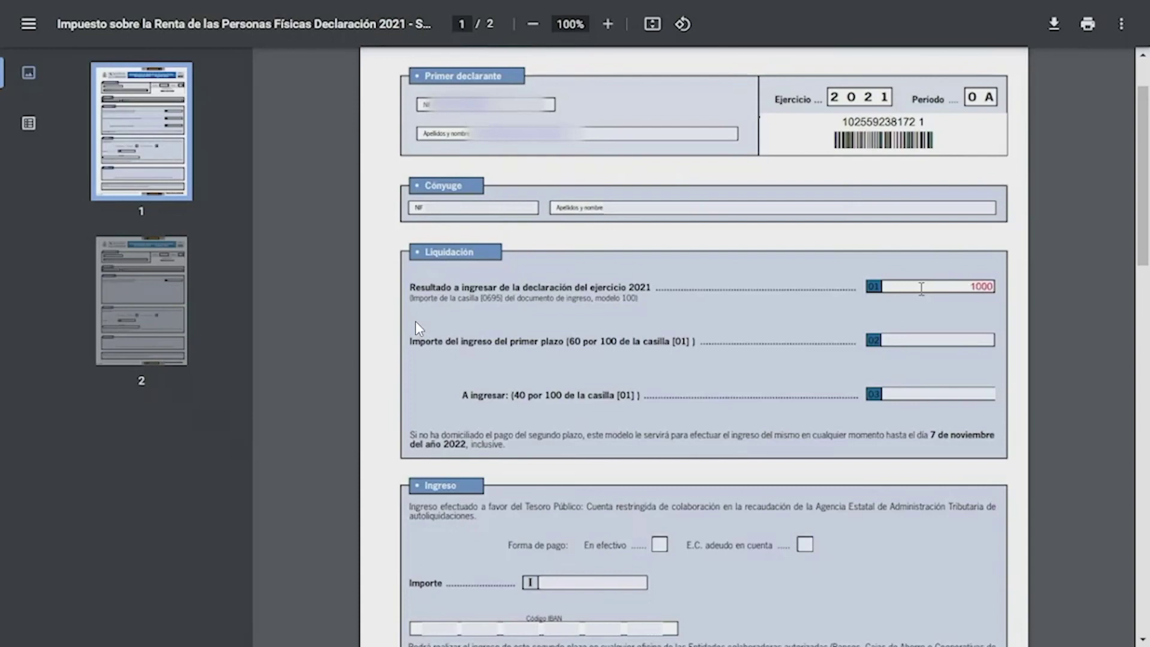
key(Tab)
click(924, 340)
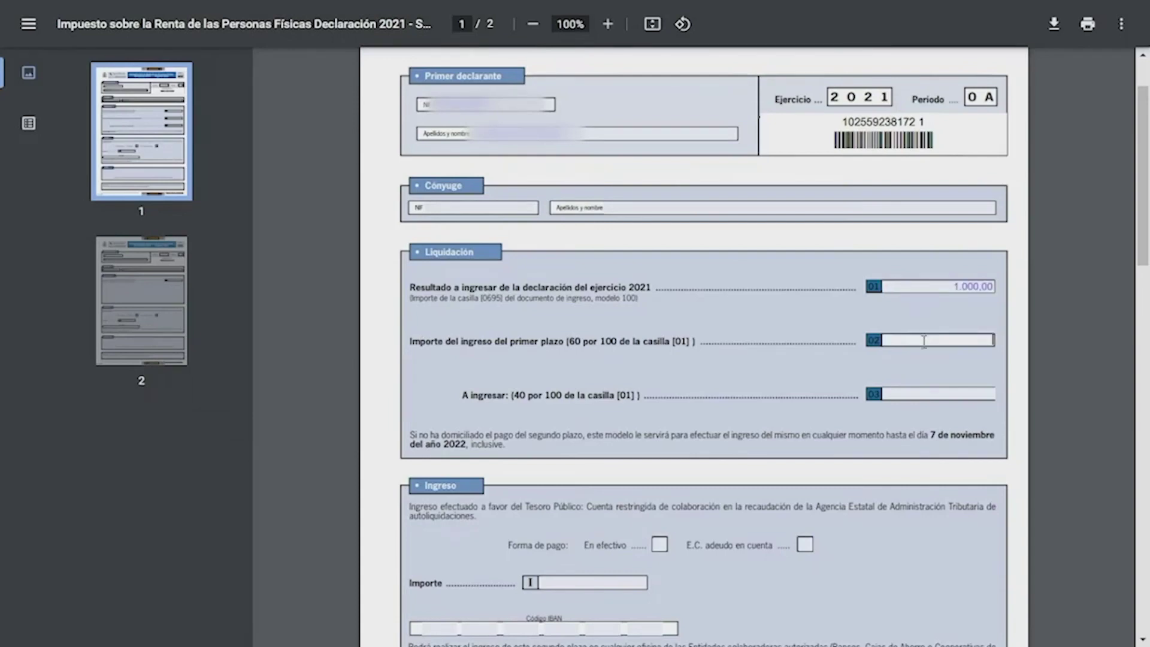
text(600)
key(Tab)
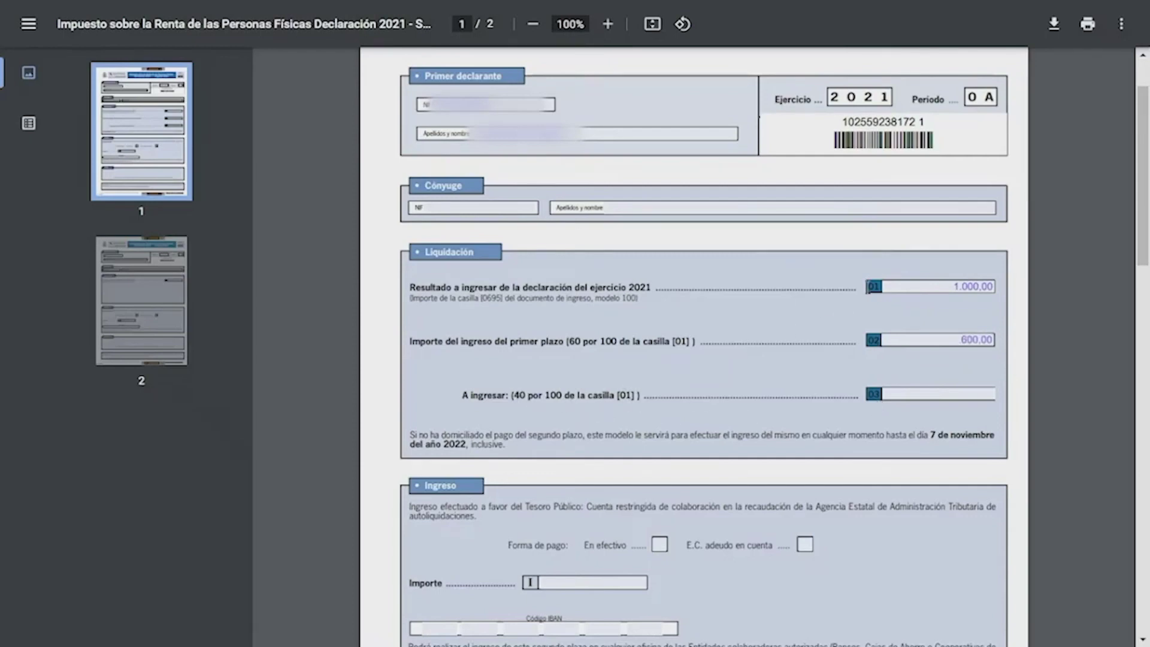
click(922, 393)
text(400)
click(768, 387)
scroll(611, 502, down, 1)
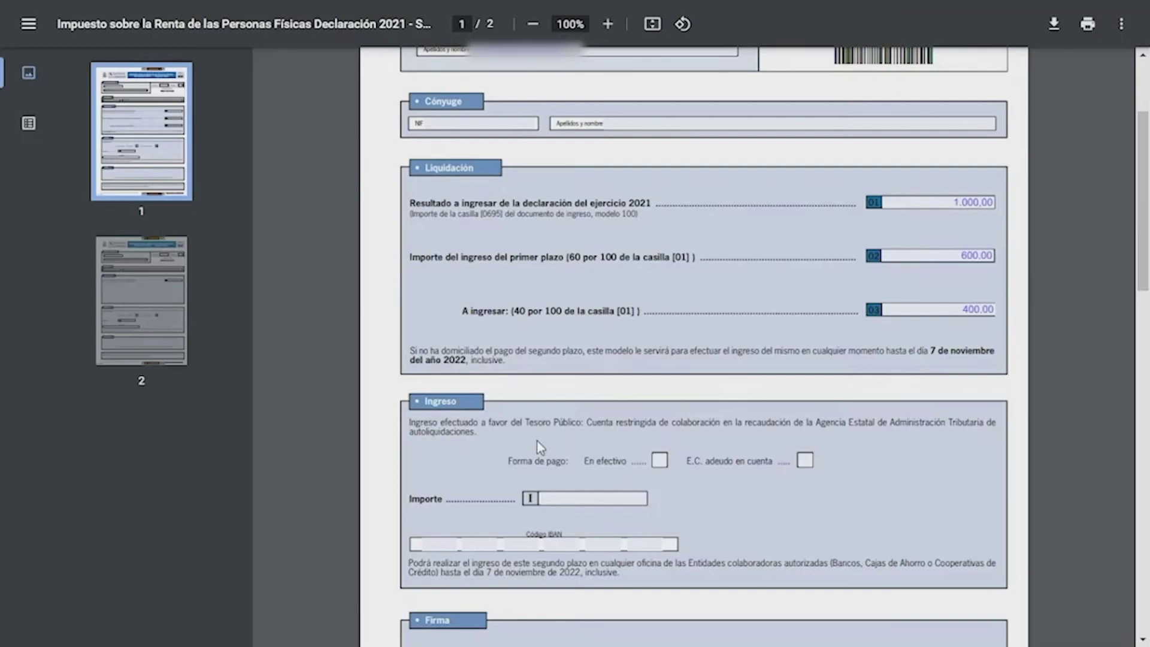
- Enter 400 as the Ingreso Importe and tick E.C. adeudo en cuenta
scroll(539, 446, down, 3)
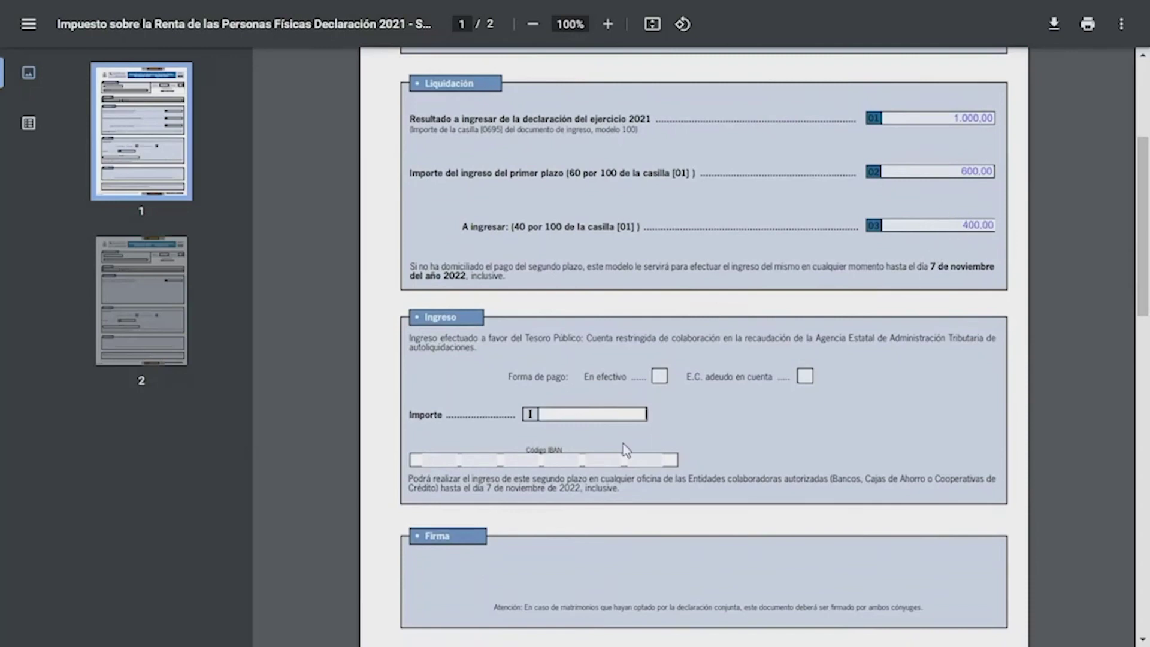
text(400)
click(696, 435)
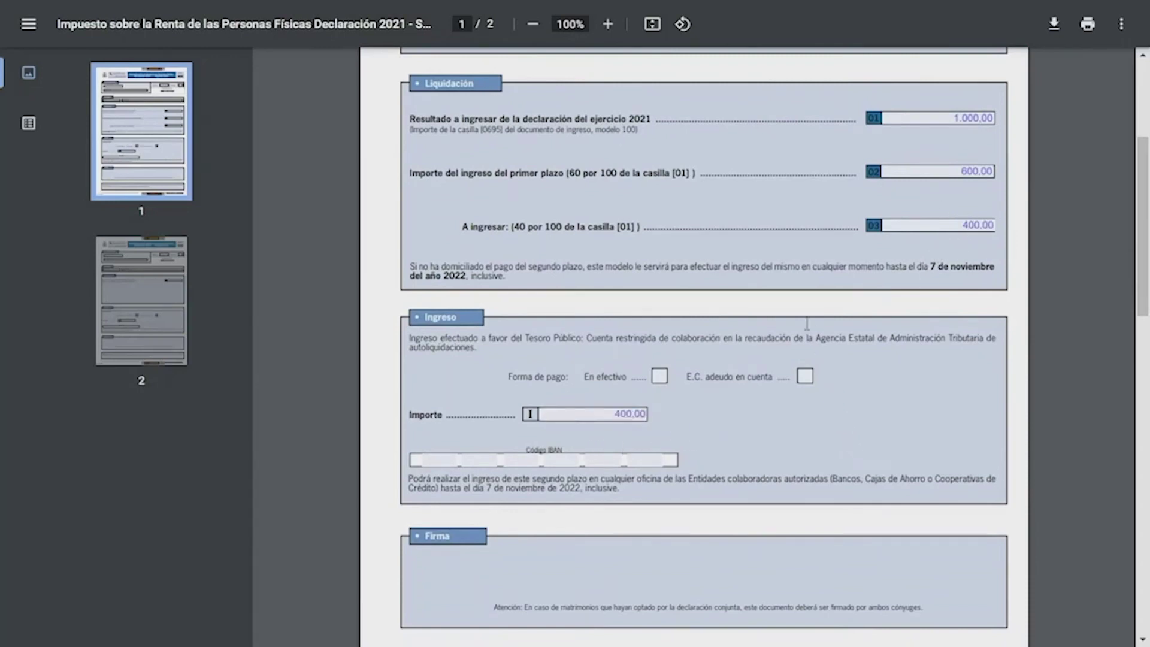
click(804, 376)
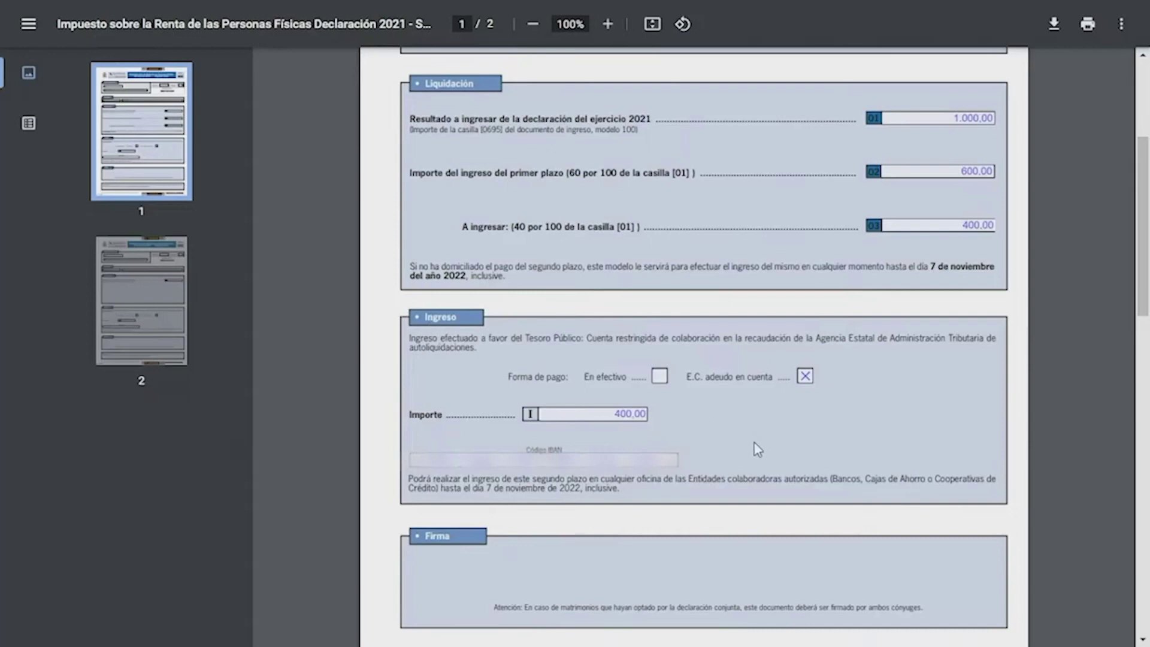
scroll(761, 443, down, 1)
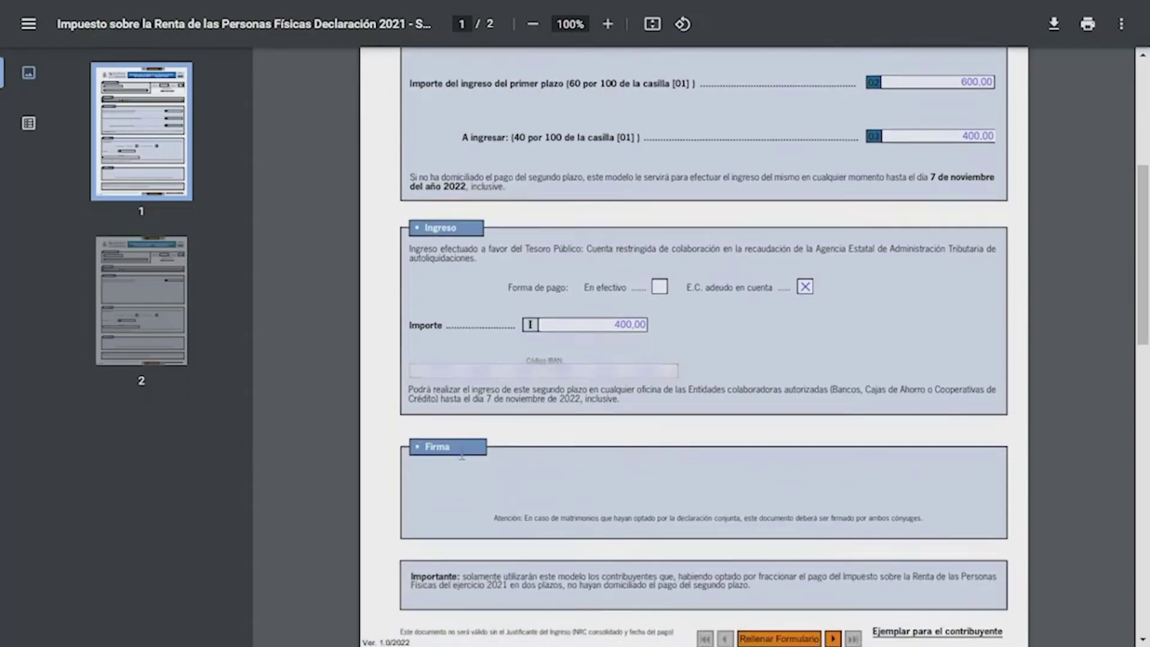
scroll(437, 414, down, 1)
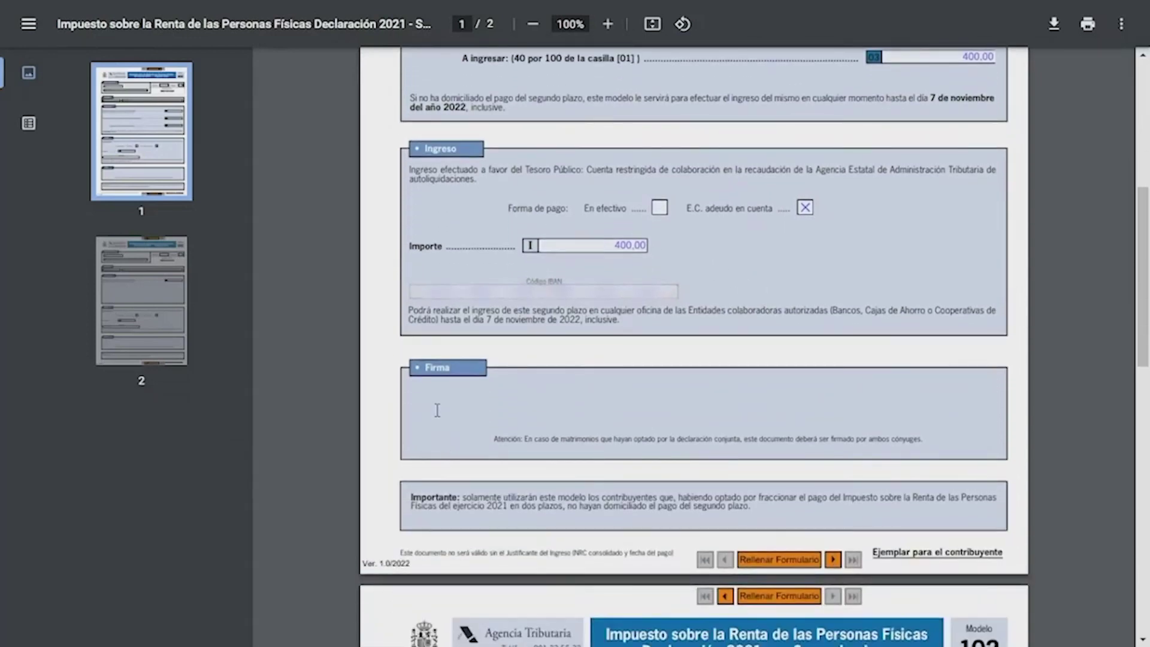